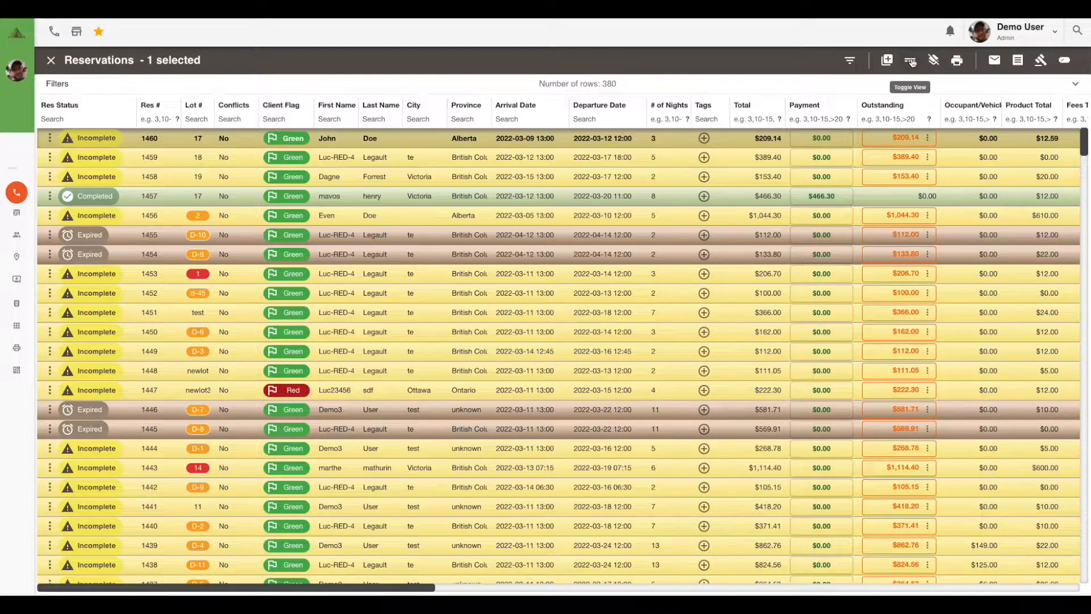
# Switch the reservations list to the timeline view and look through the lots for March 2022.
pyautogui.click(911, 60)
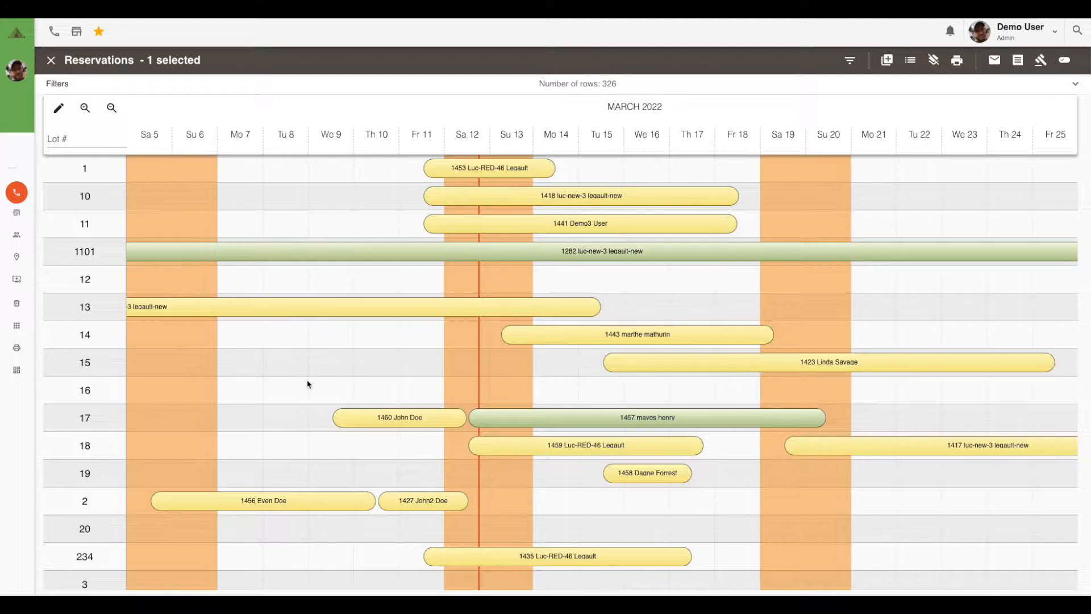
pyautogui.scroll(-3, 308, 383)
pyautogui.scroll(3, 307, 384)
pyautogui.scroll(-6, 308, 384)
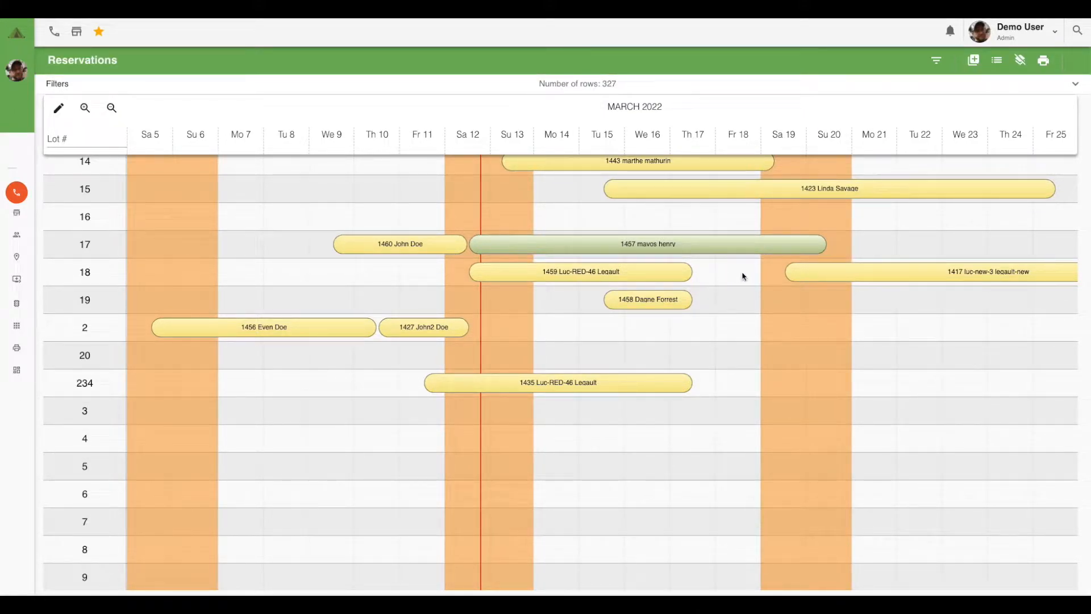
pyautogui.doubleClick(697, 273)
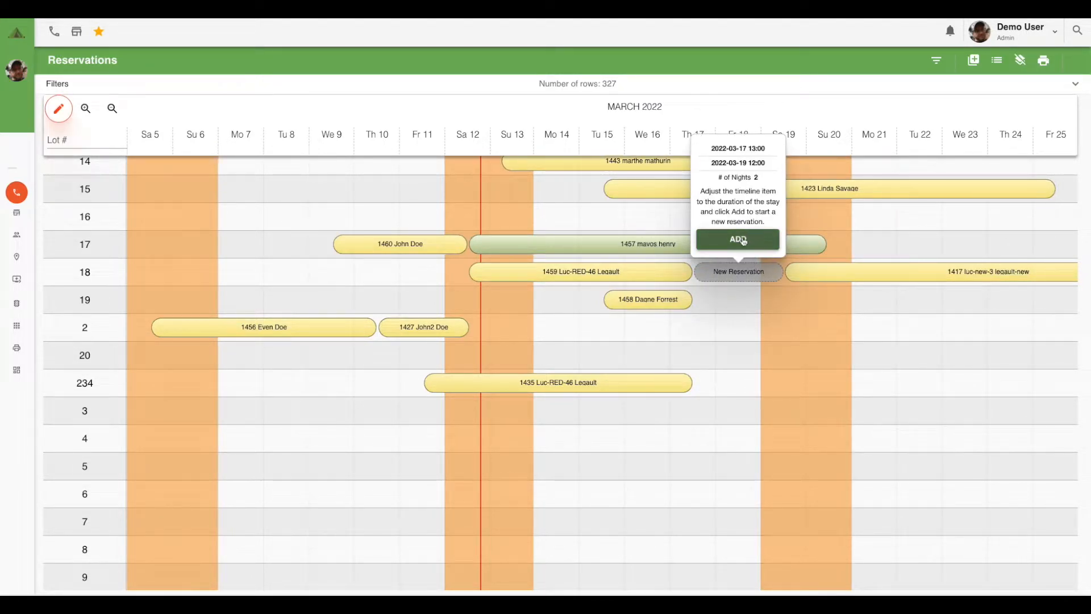
pyautogui.click(736, 275)
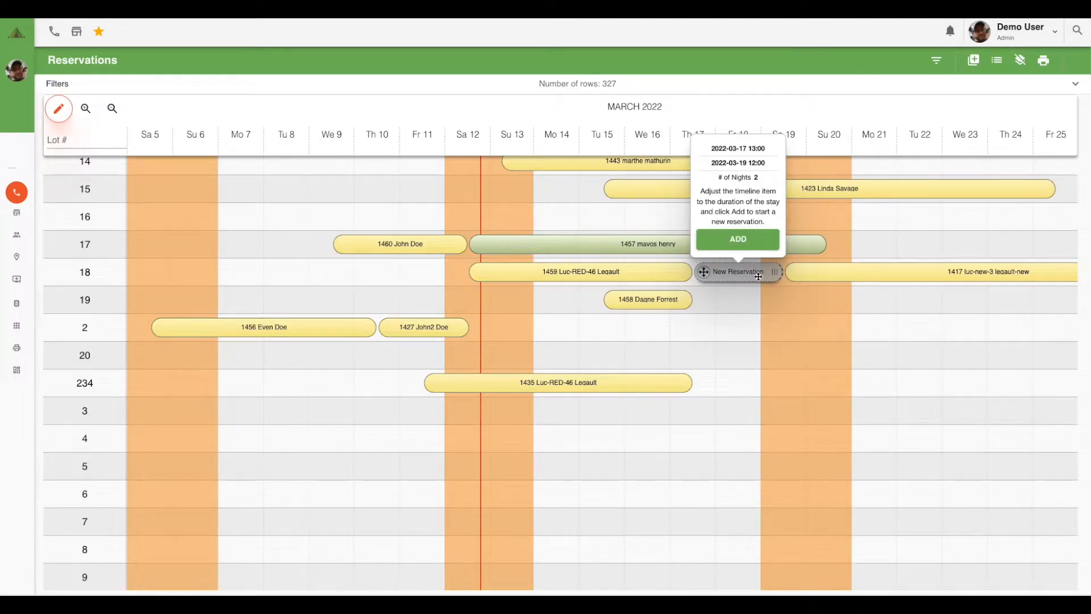
pyautogui.moveTo(774, 272); pyautogui.dragTo(793, 301)
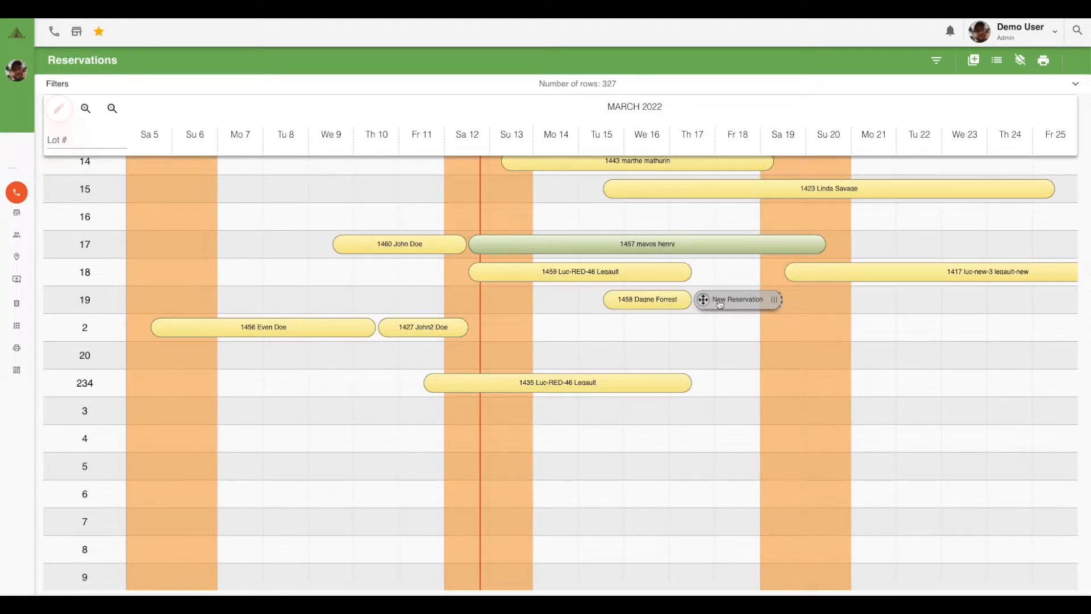
pyautogui.moveTo(704, 298); pyautogui.dragTo(704, 279)
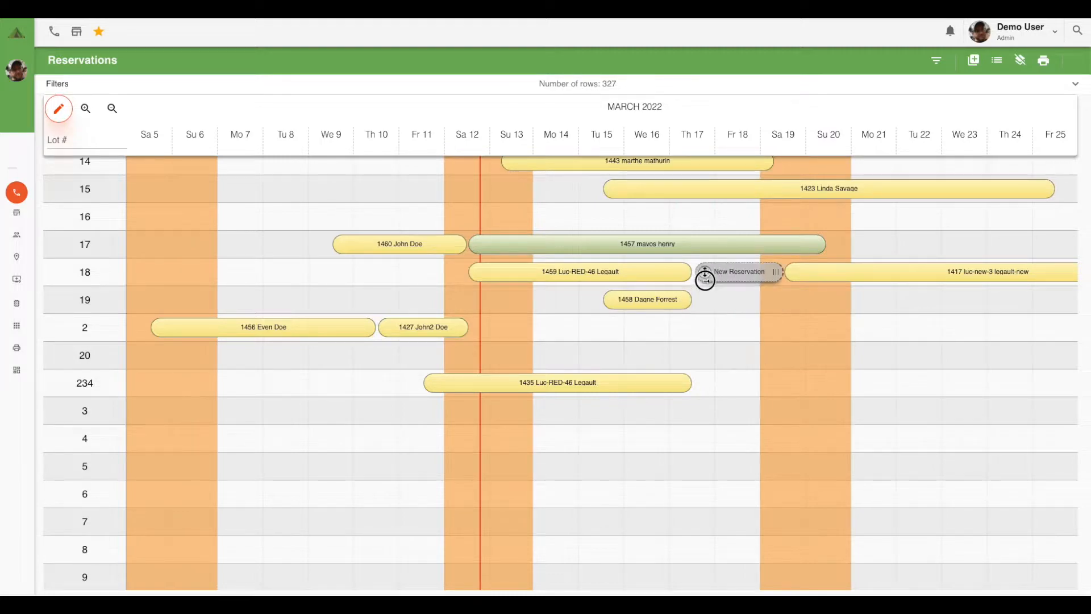
pyautogui.click(748, 342)
# Add the drafted reservation and accept its dates and lot, continuing to the client selection.
pyautogui.click(741, 275)
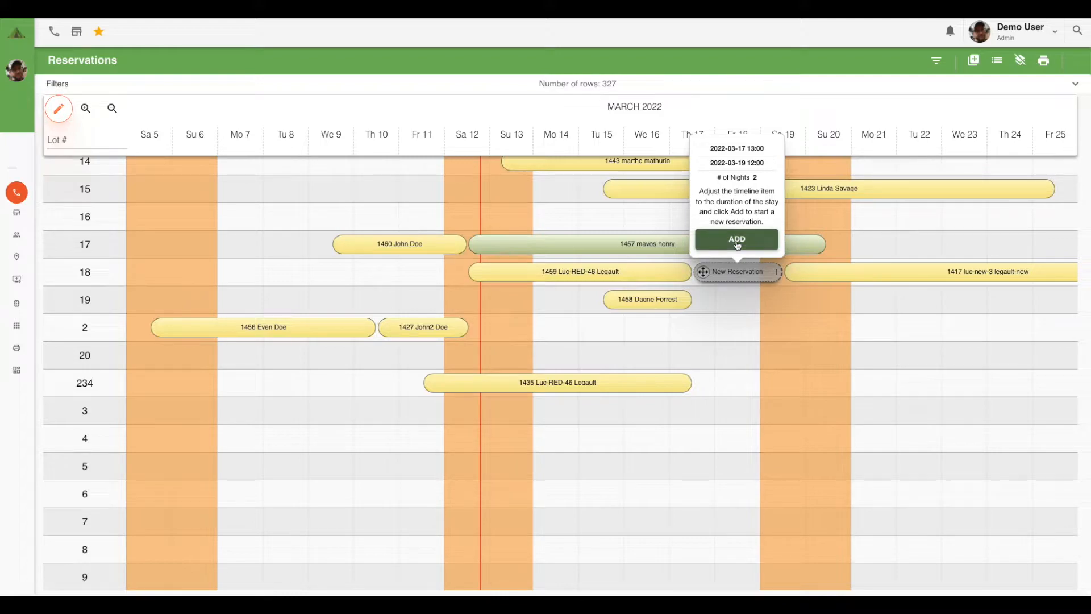
pyautogui.click(733, 272)
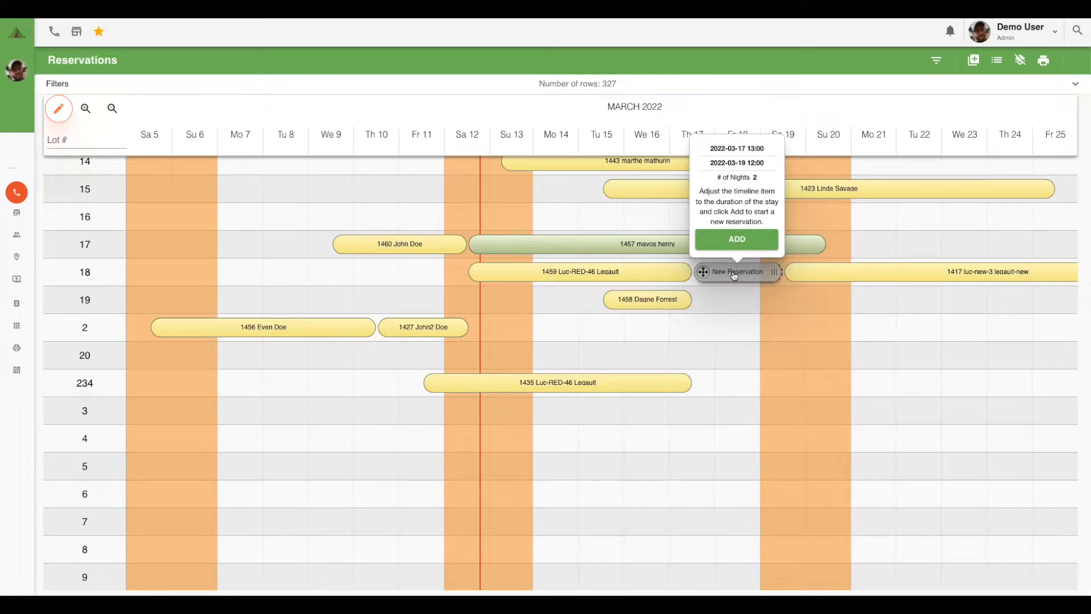
pyautogui.click(734, 275)
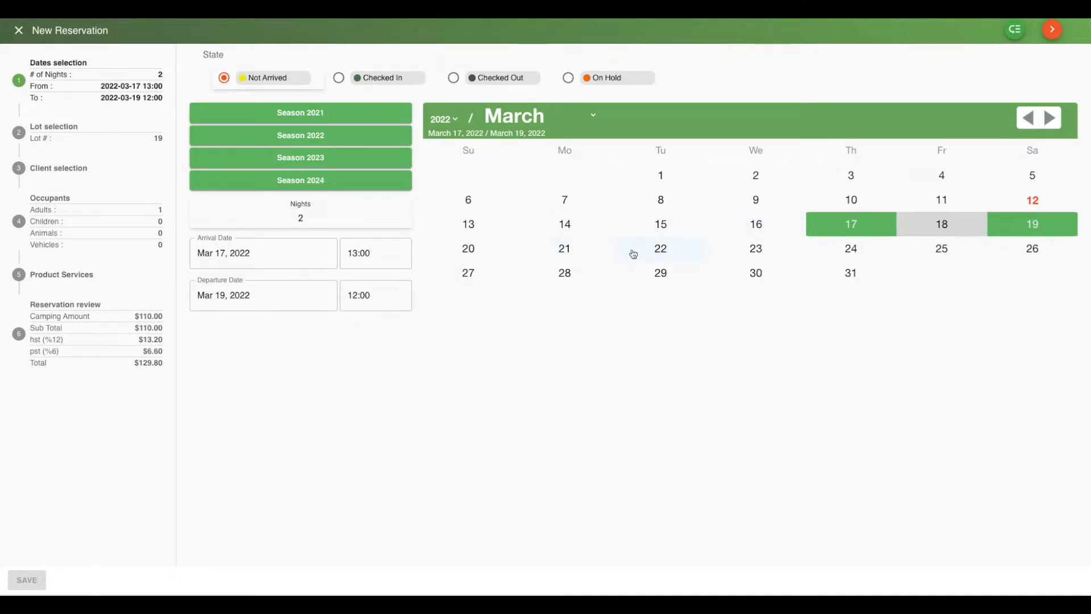
pyautogui.click(1053, 33)
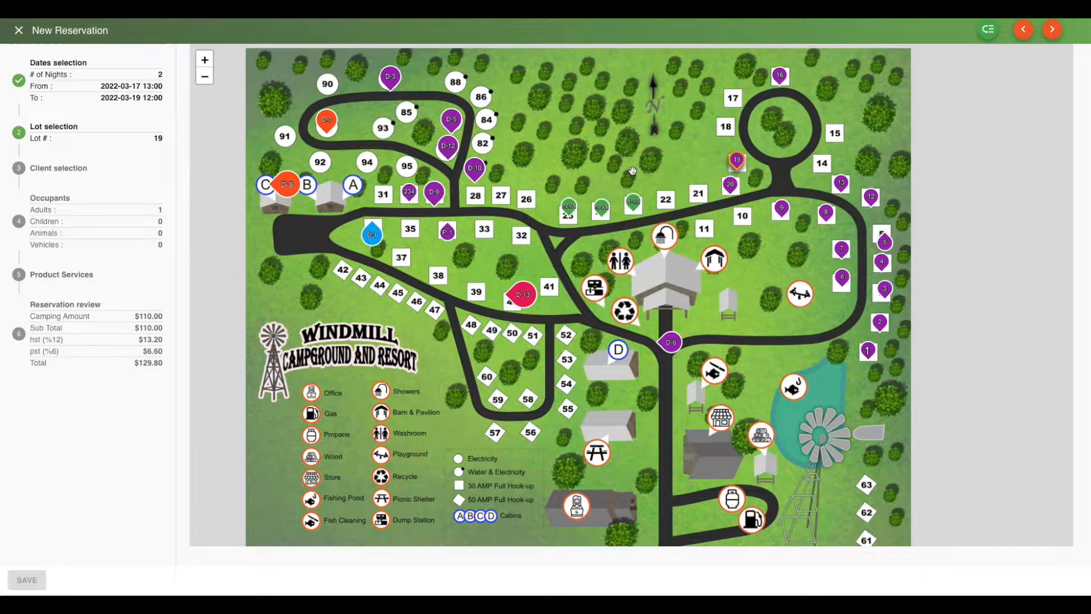
pyautogui.click(1052, 30)
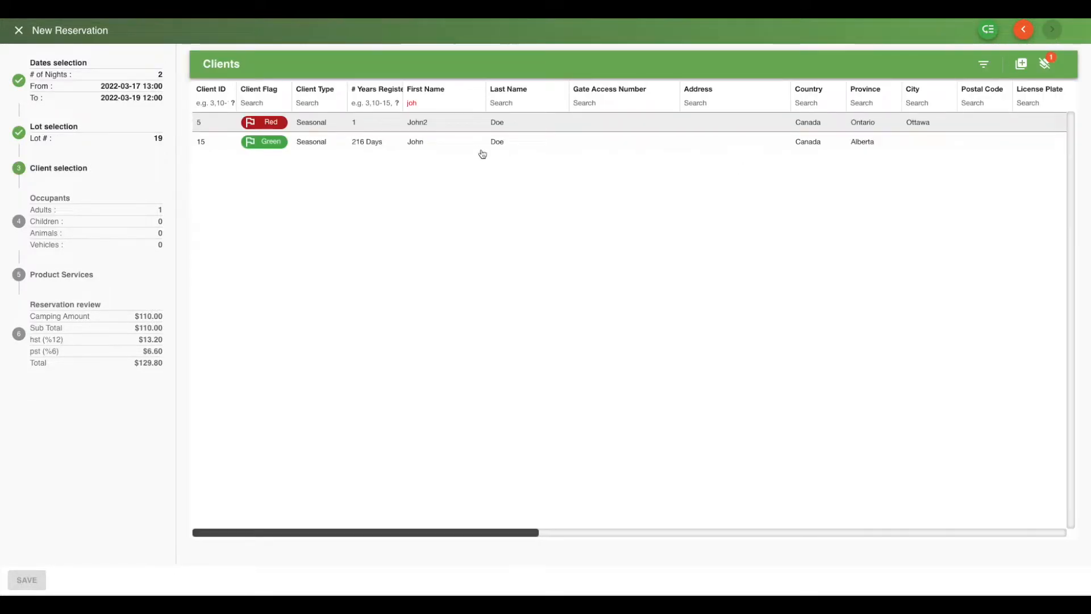
# Clear the client filter, search by first name, choose the green-flagged seasonal client from Alberta and continue to the occupants.
pyautogui.click(1046, 65)
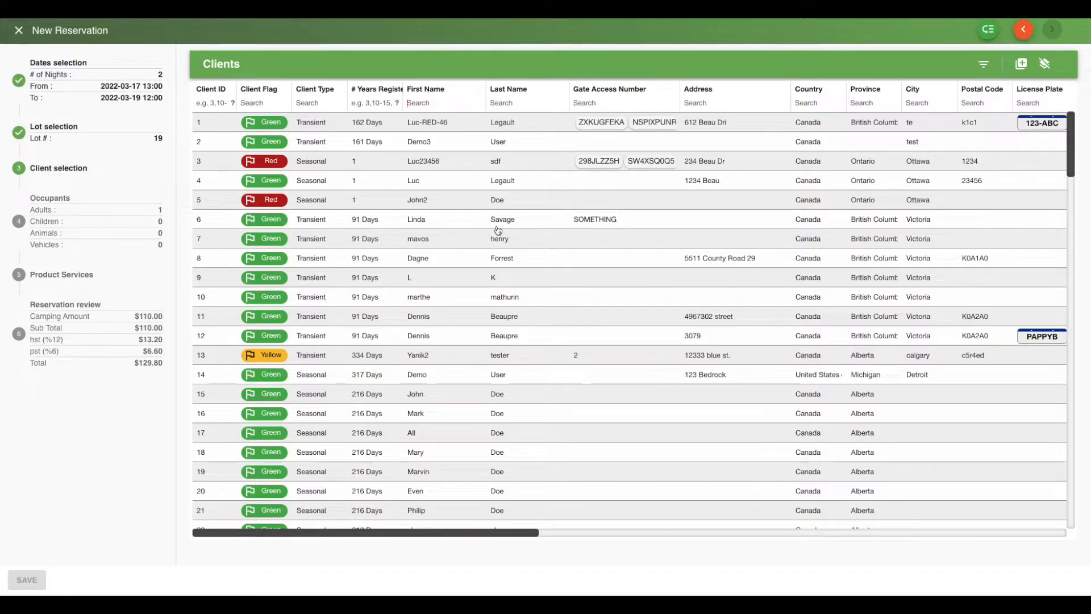
pyautogui.write('jo')
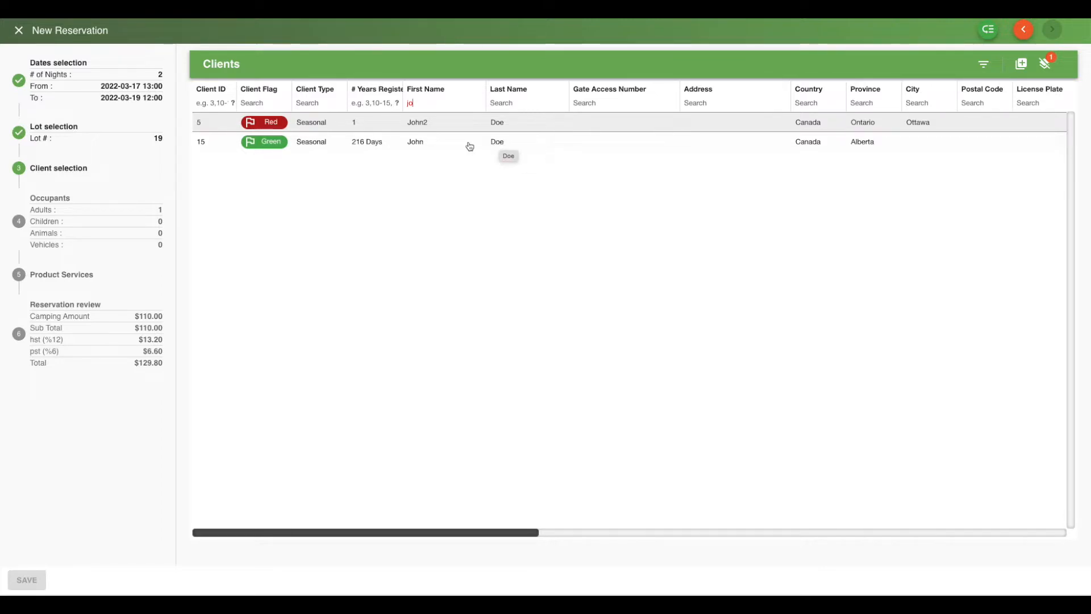
pyautogui.click(423, 143)
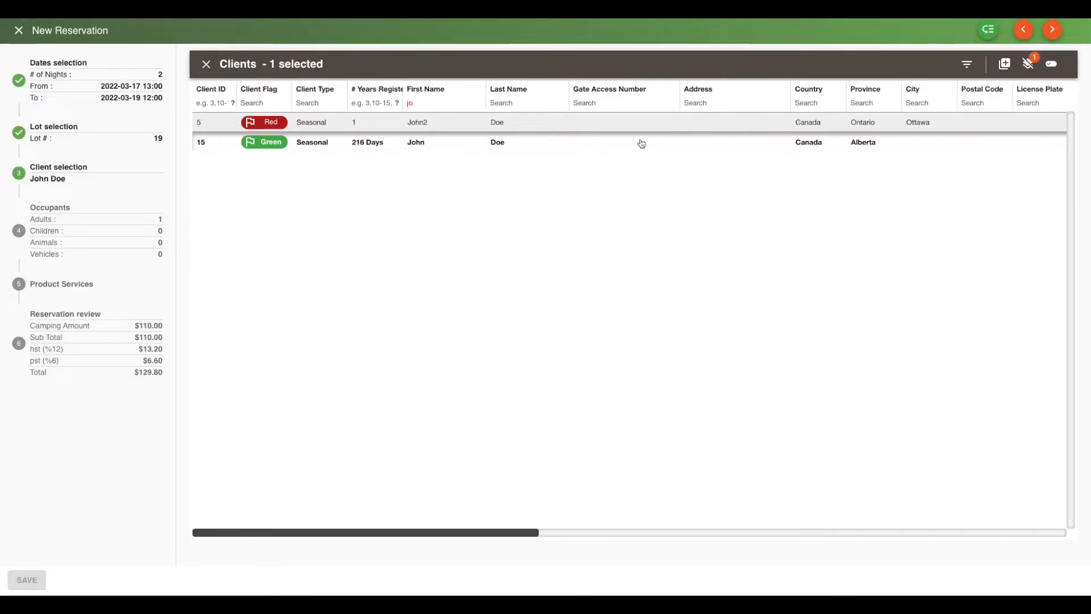
pyautogui.click(1053, 31)
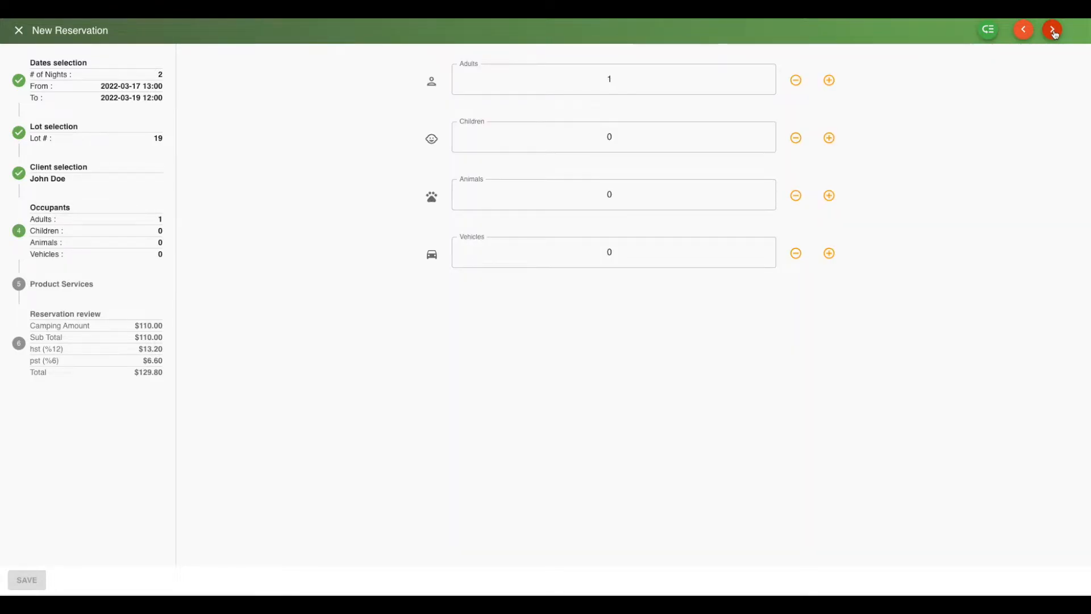
# Set the occupants to 5 adults, 1 child and 1 animal, and continue to the product services.
pyautogui.click(829, 81)
pyautogui.click(829, 138)
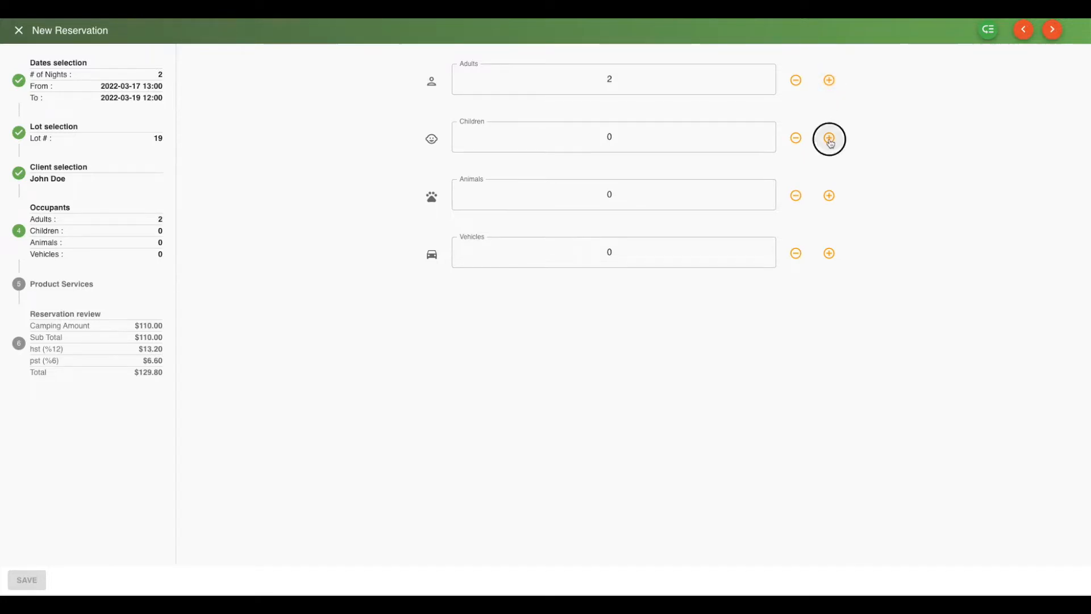
pyautogui.click(829, 197)
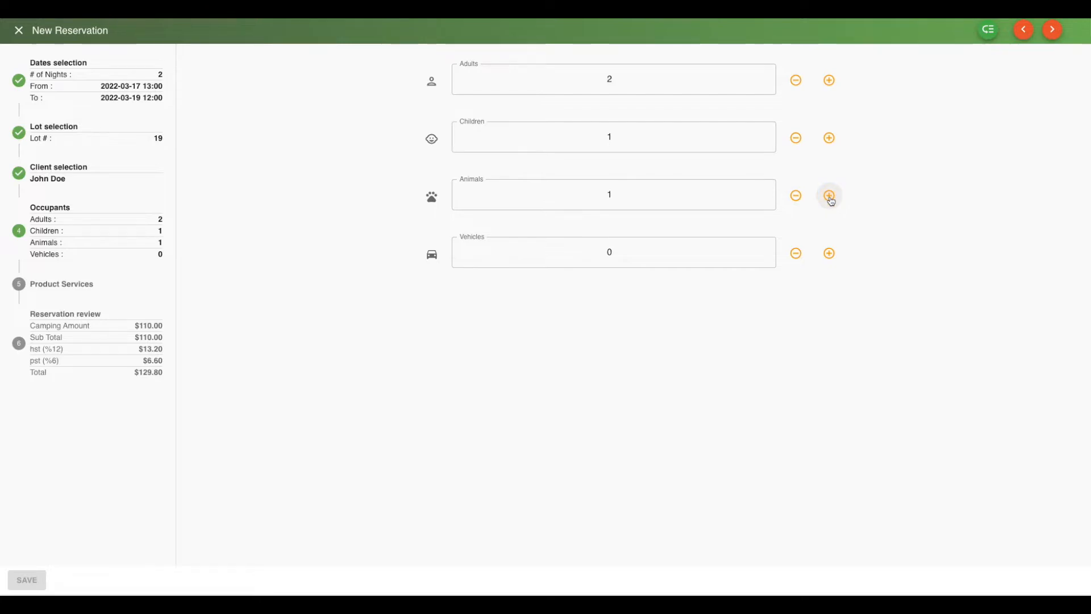
pyautogui.click(830, 83)
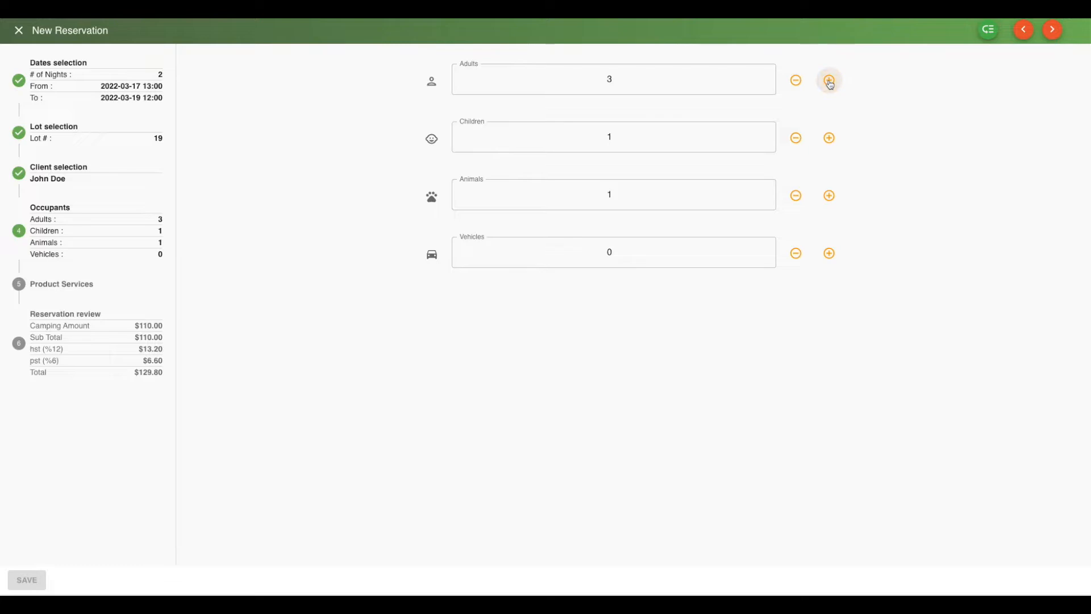
pyautogui.click(830, 83)
pyautogui.click(829, 83)
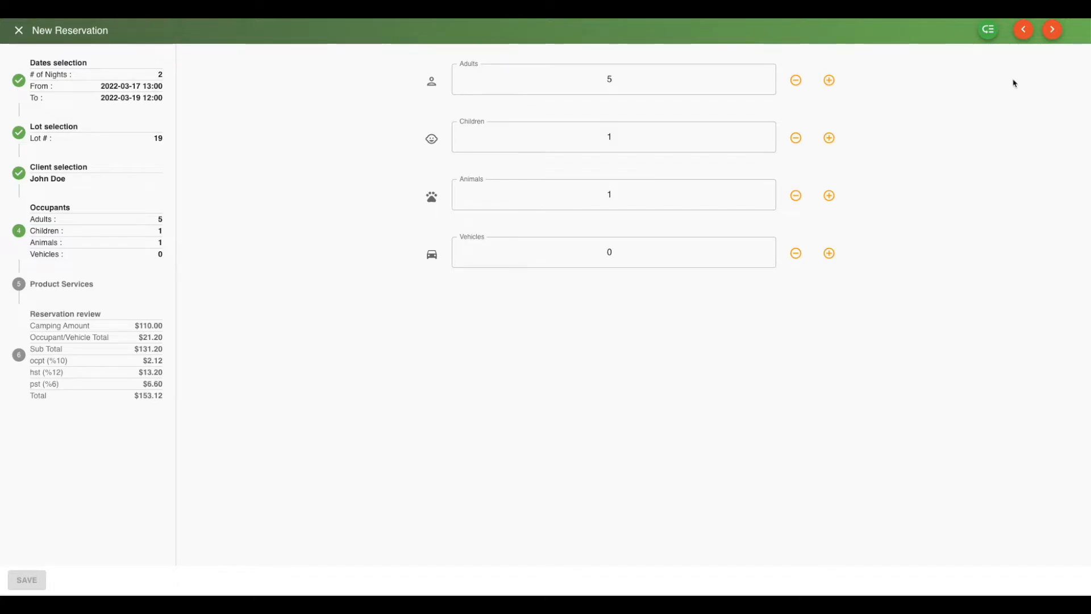
pyautogui.click(1053, 29)
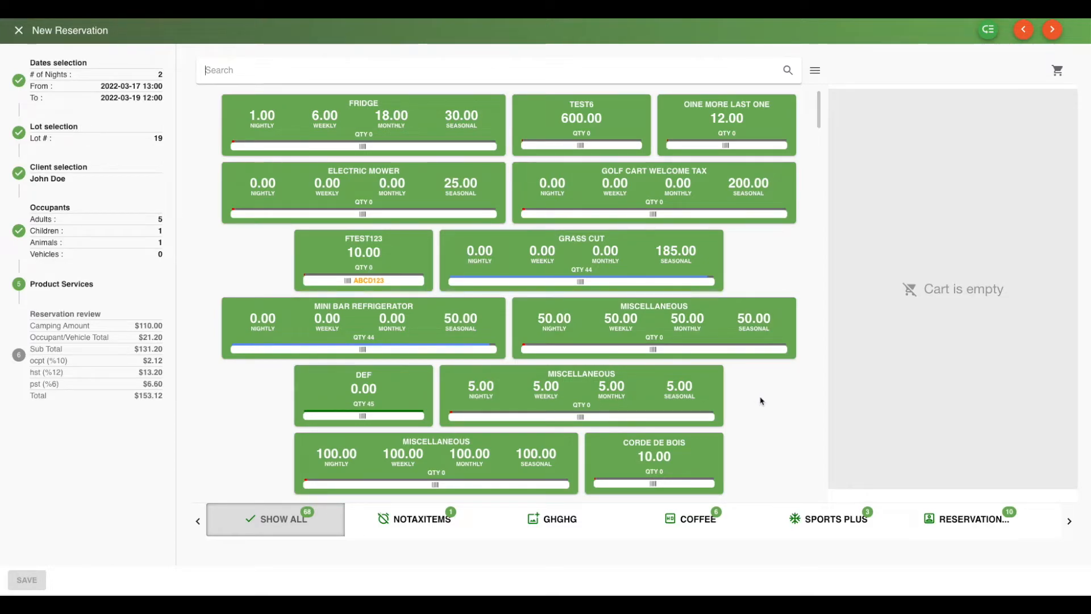
# Find Expresso in the Coffee category by searching "expre", add one to the cart and continue to the reservation review.
pyautogui.click(668, 530)
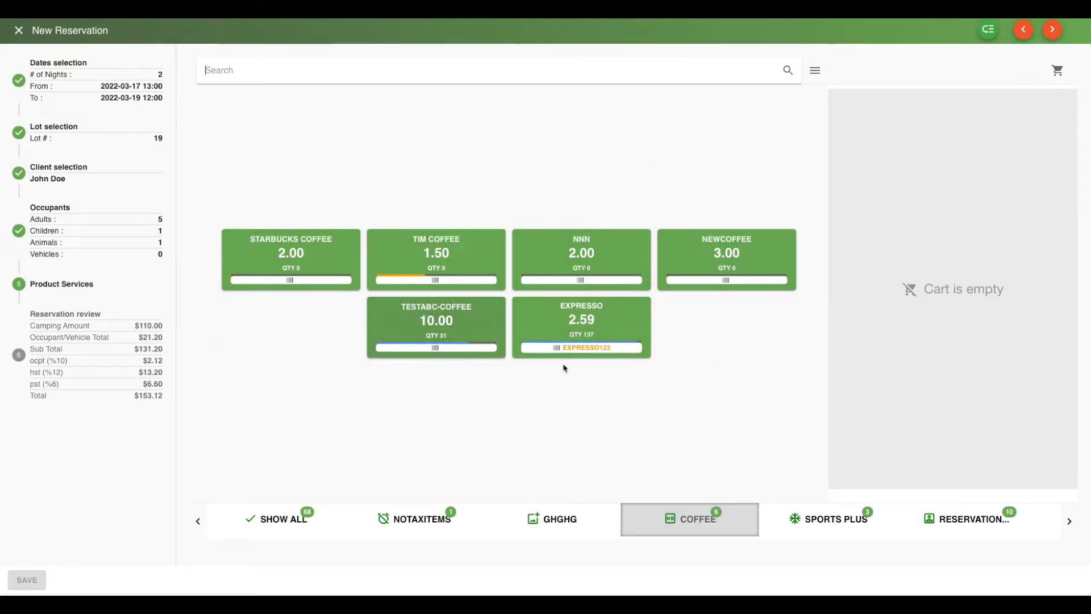
pyautogui.click(325, 73)
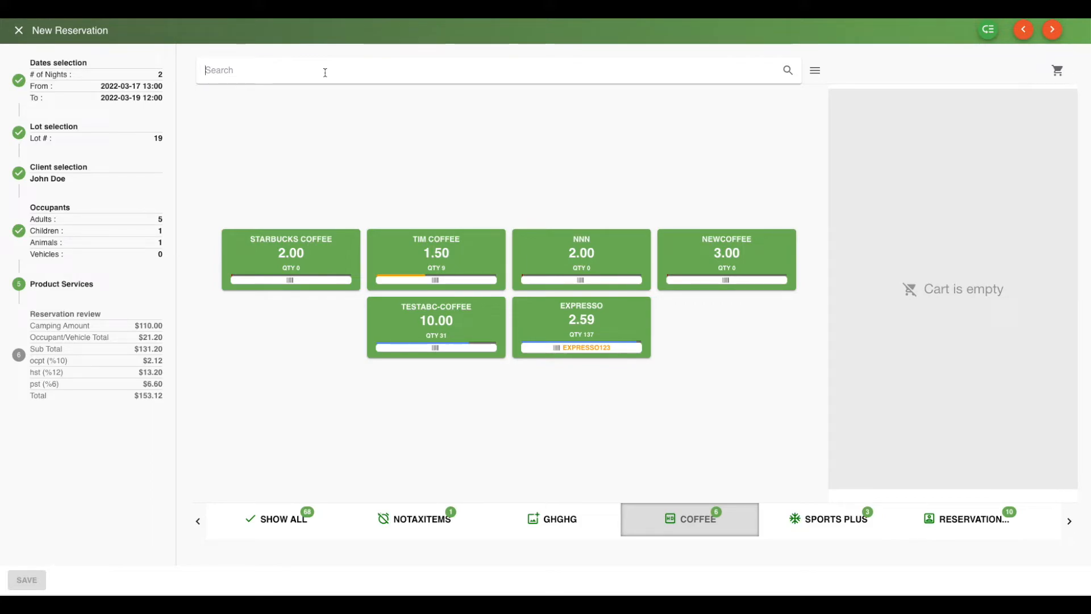
pyautogui.write('expre')
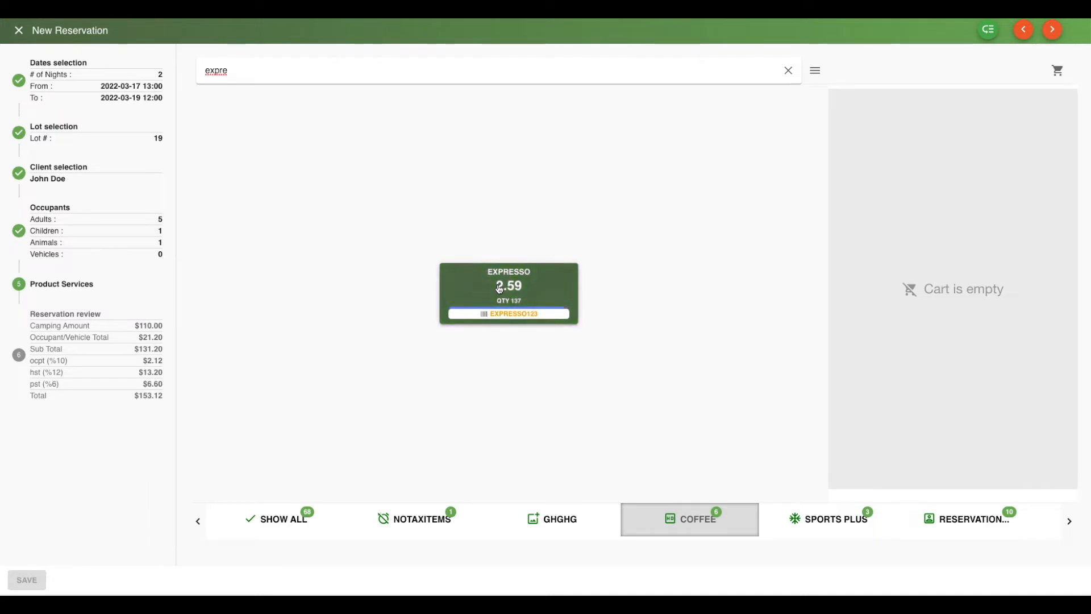
pyautogui.click(500, 290)
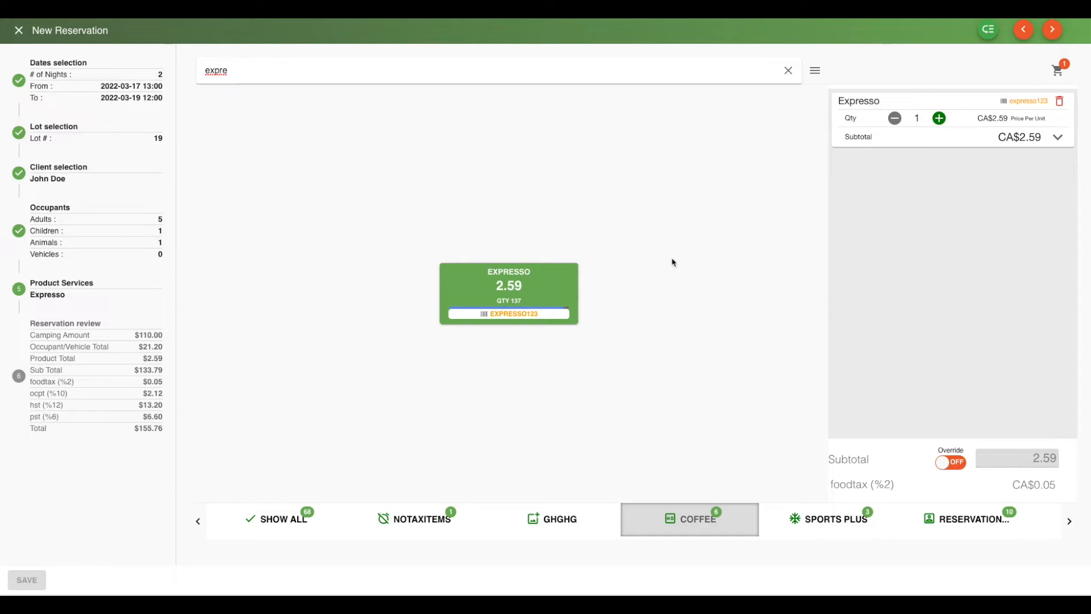
pyautogui.click(1053, 31)
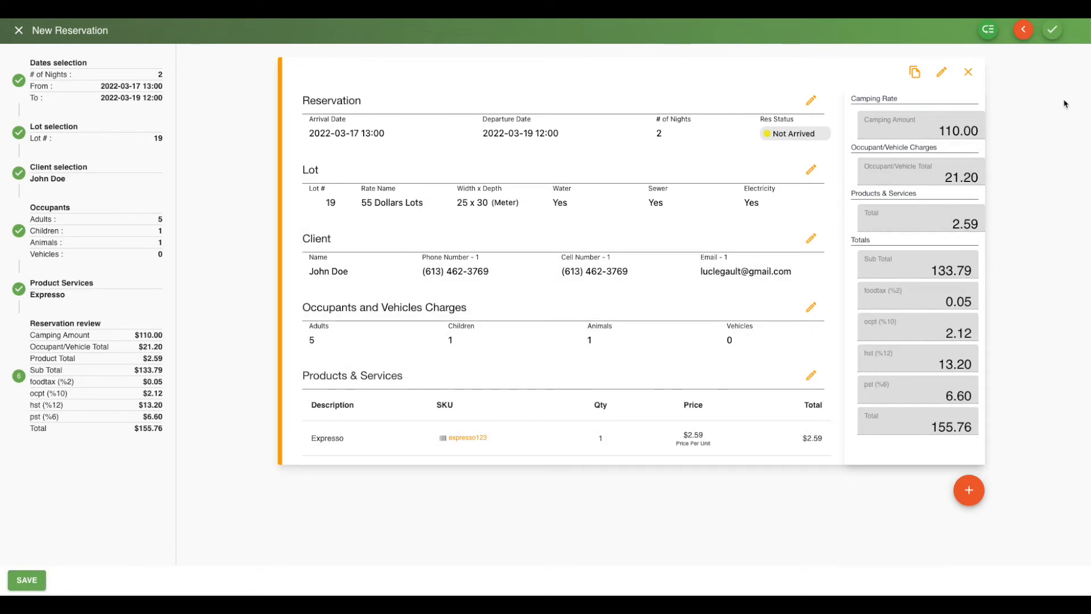
# Accept the reservation review and look through the full reservation's client, occupant, product, payment, waiver and email sections.
pyautogui.click(1052, 30)
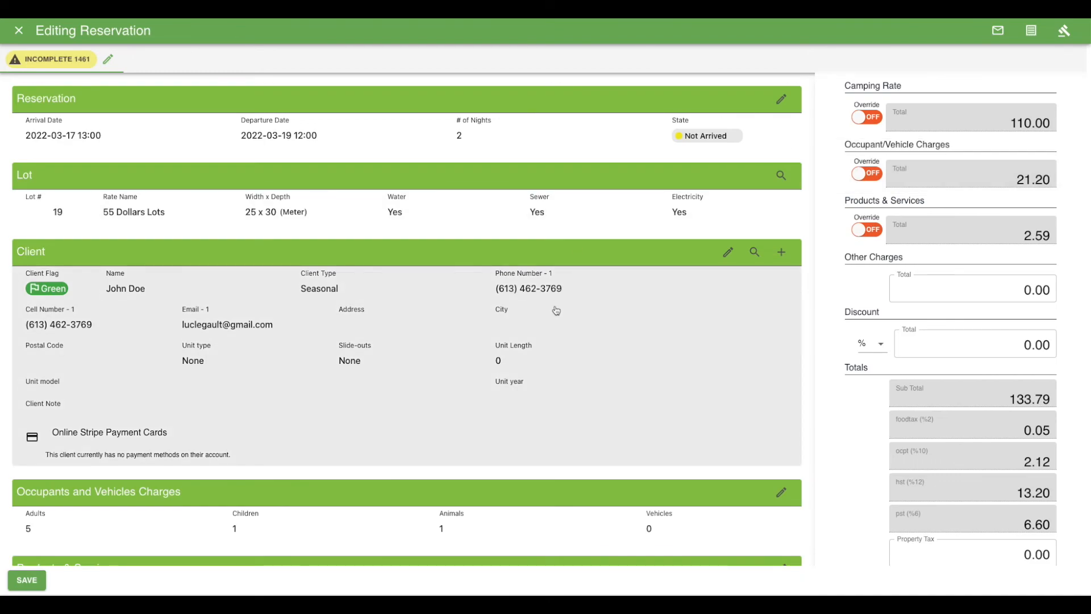
pyautogui.scroll(-3, 556, 311)
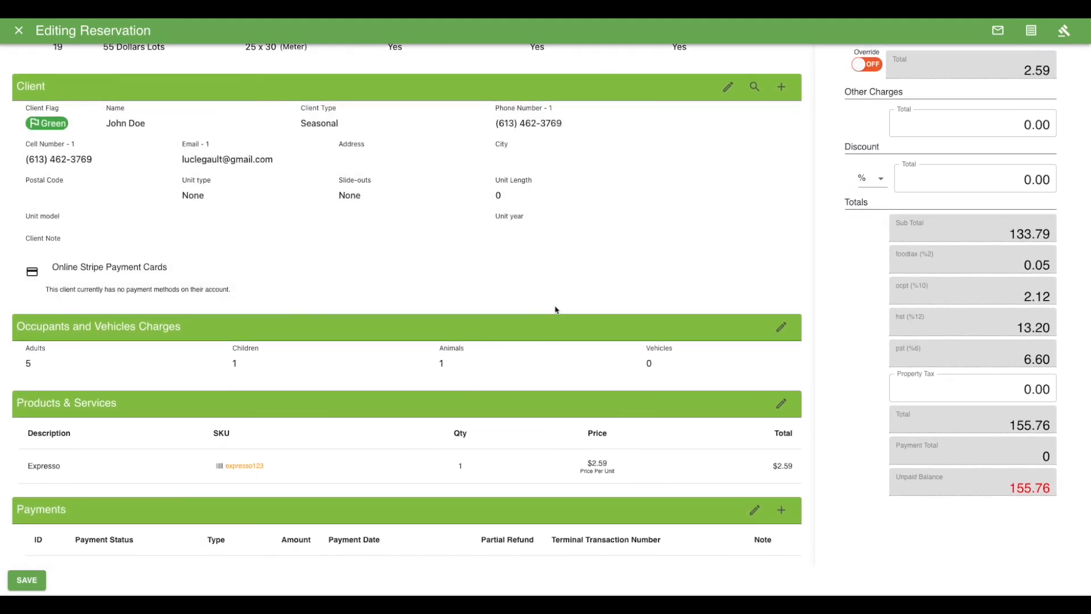
pyautogui.scroll(-4, 556, 310)
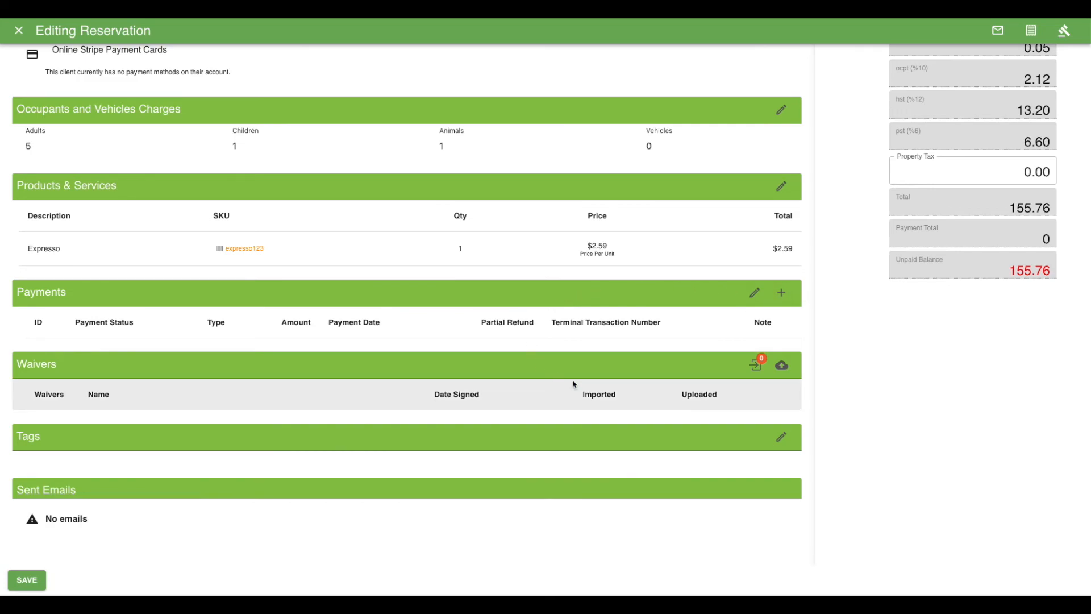
pyautogui.scroll(3, 604, 377)
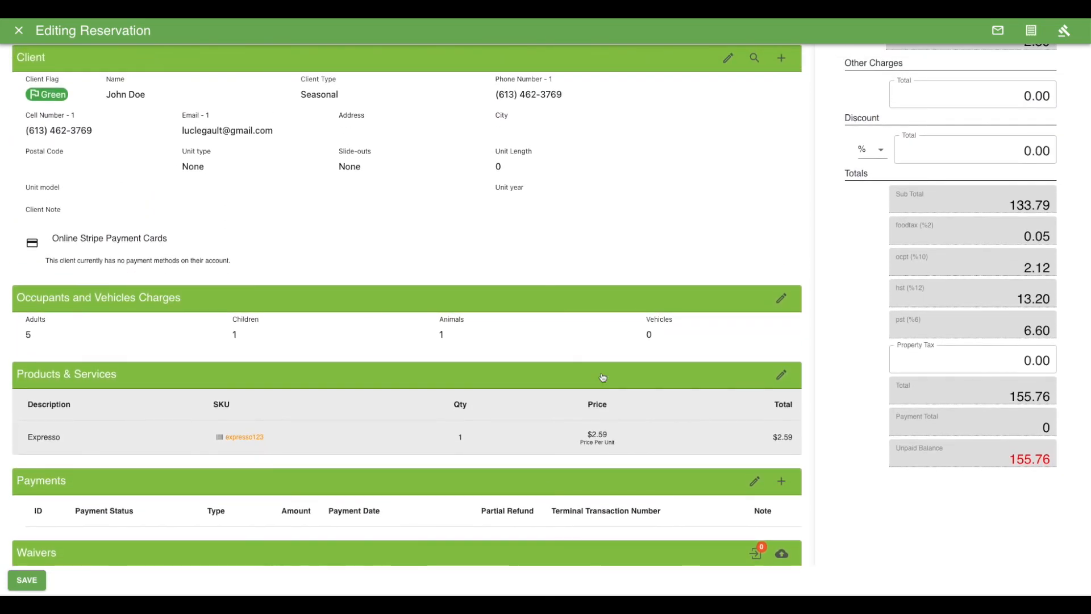
pyautogui.scroll(3, 503, 408)
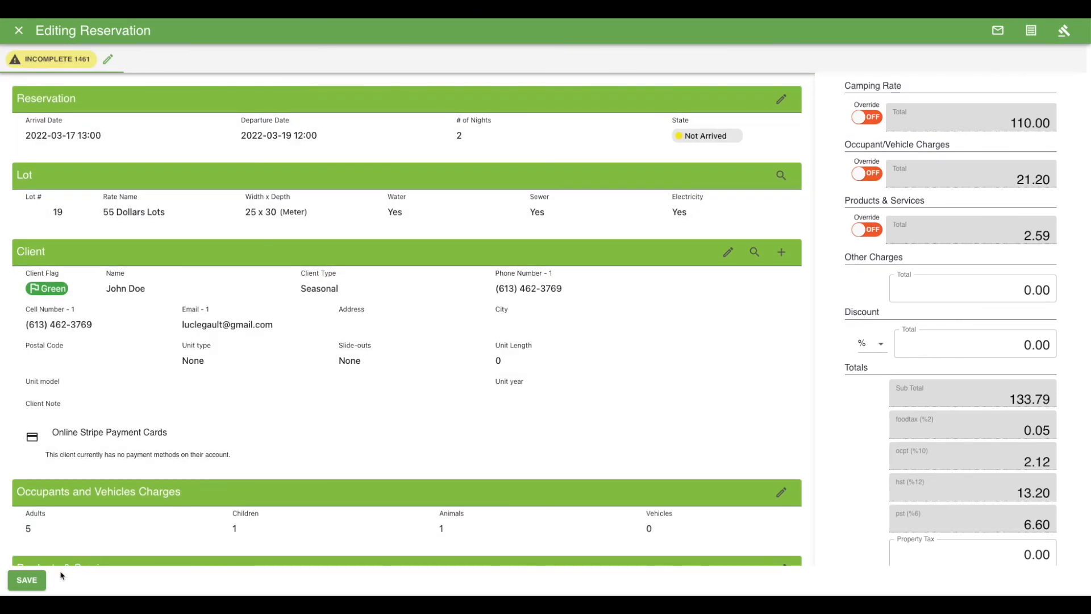
# Save the reservation and view its summary on lot 18 in the timeline.
pyautogui.click(27, 583)
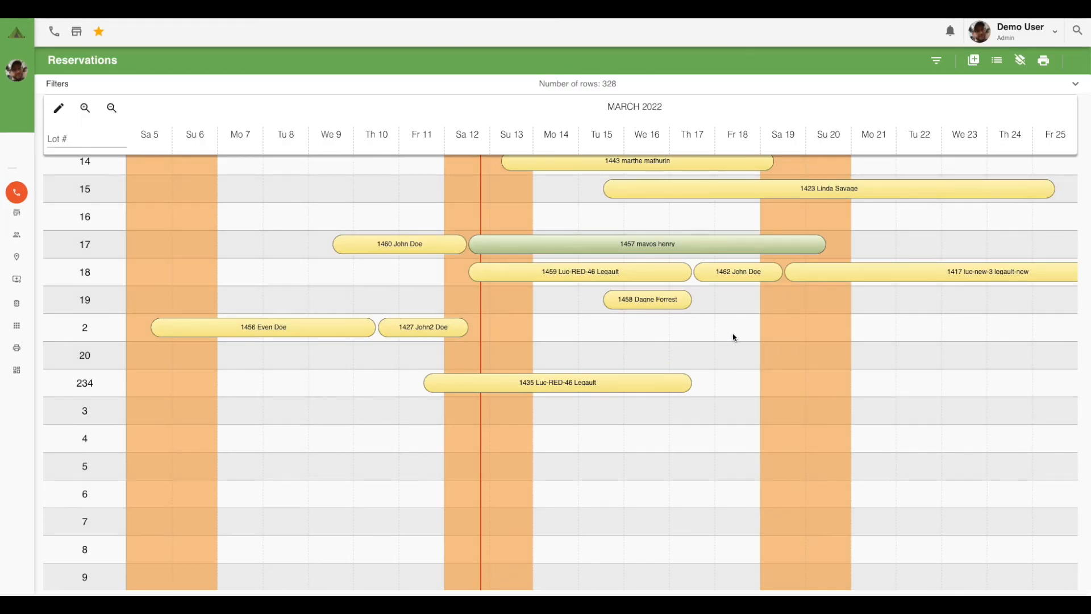
pyautogui.click(729, 329)
pyautogui.moveTo(724, 276)
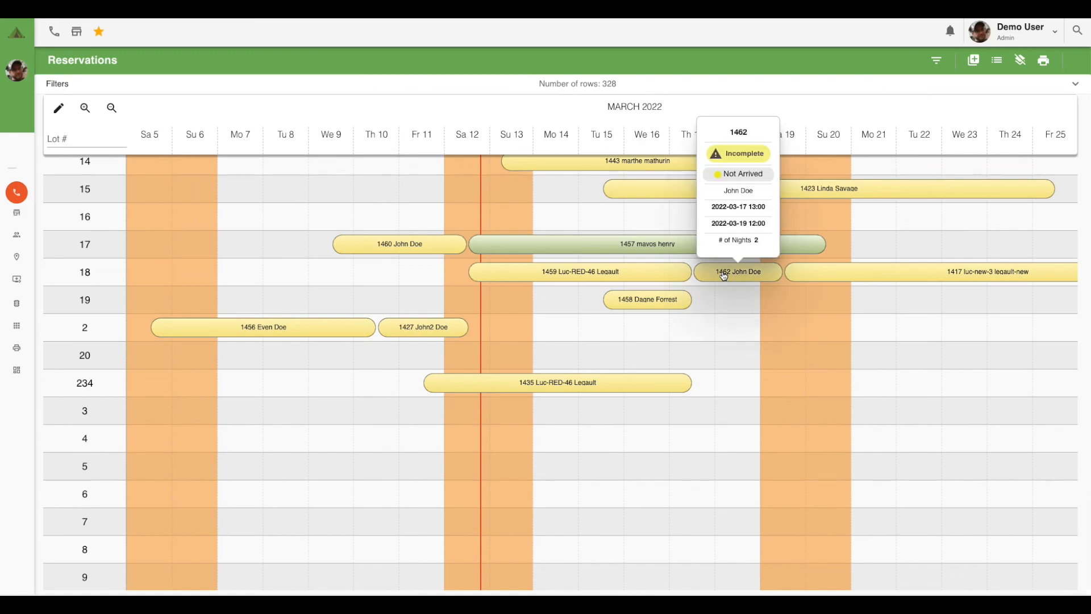